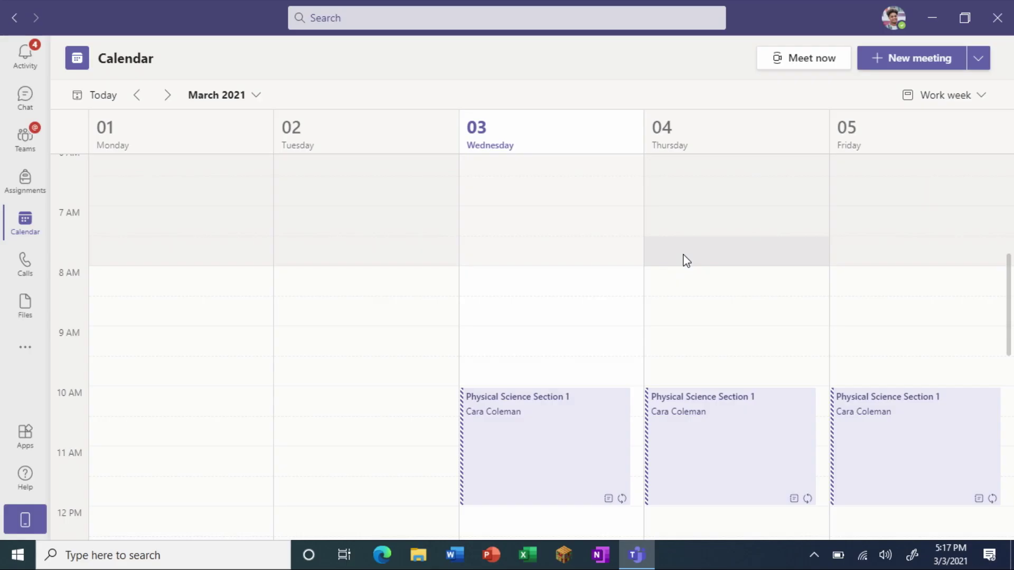
Open the Bioluminescence Physical Science Assignment and choose to add a new file as work
left_click(40, 186)
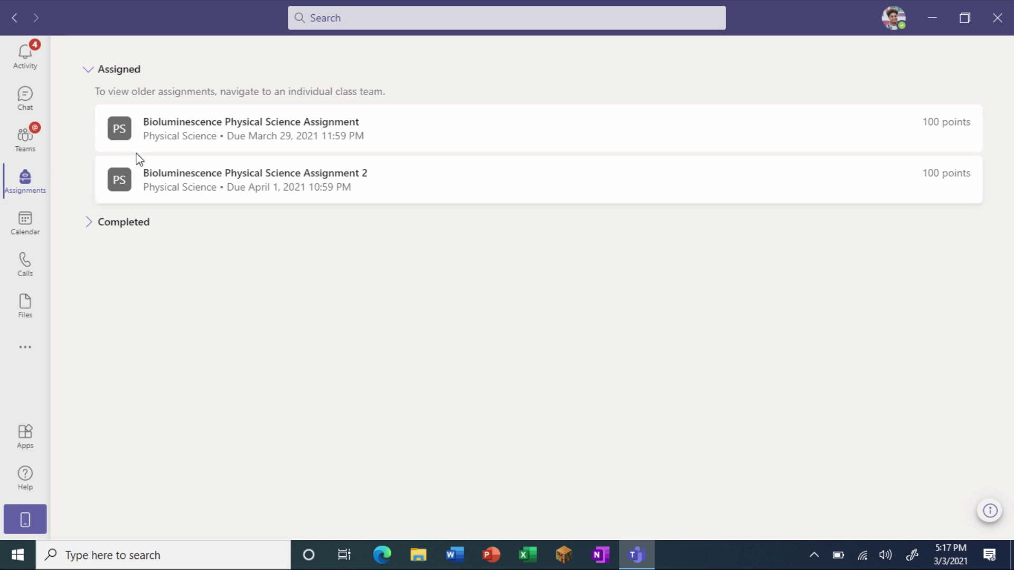
left_click(141, 147)
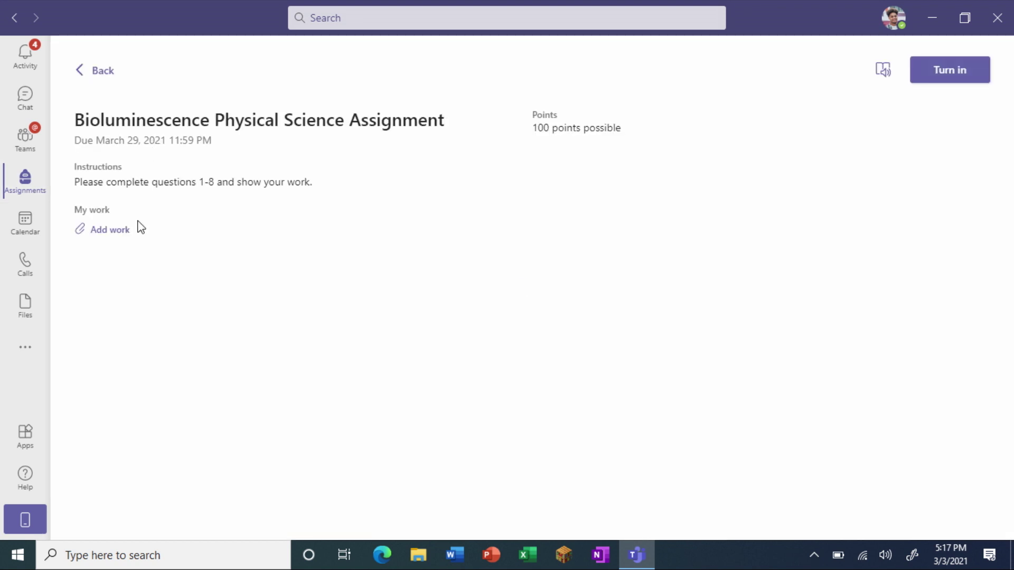
left_click(119, 231)
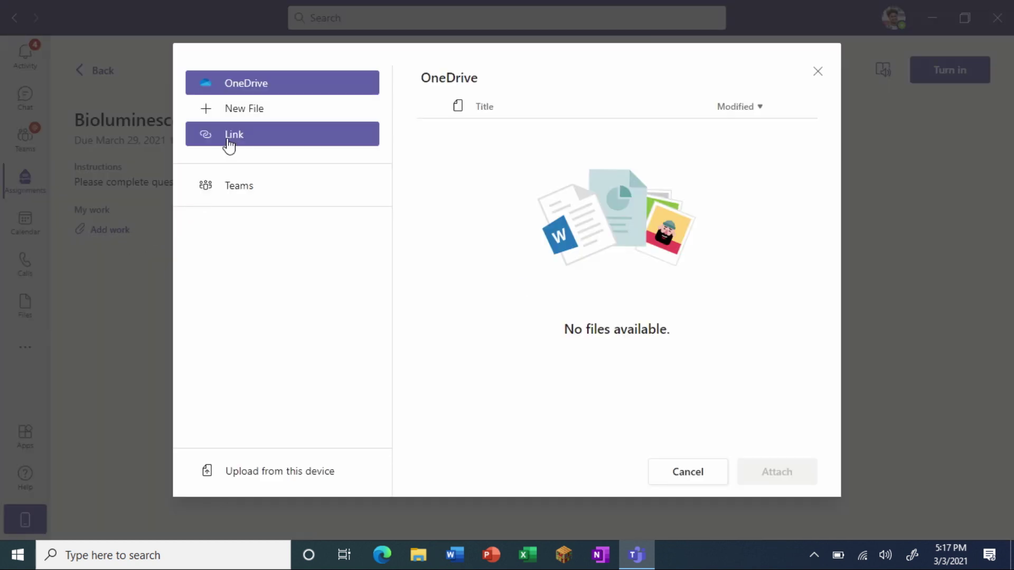
left_click(234, 115)
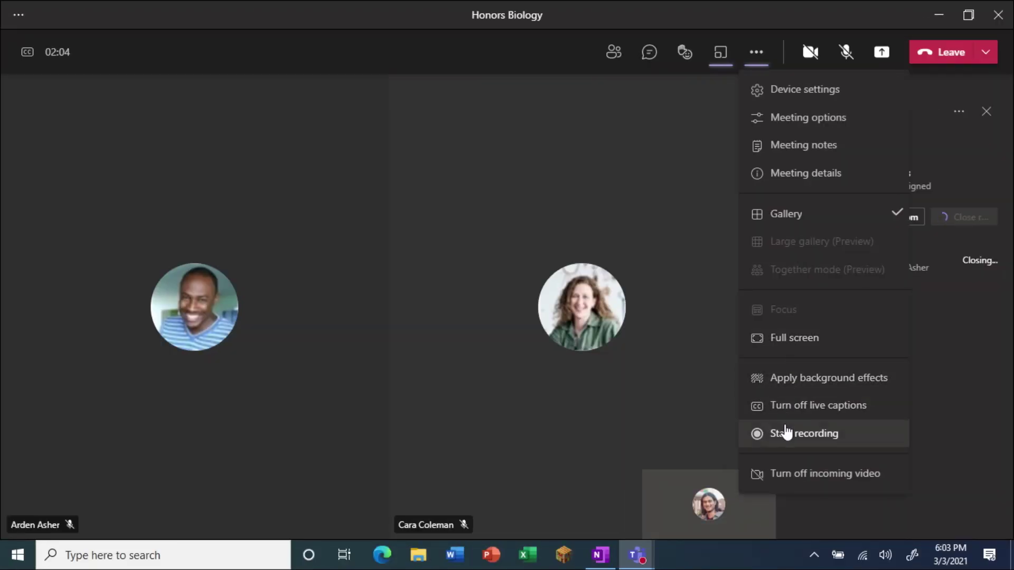
Start recording the Honors Biology meeting and send a heart reaction
left_click(786, 431)
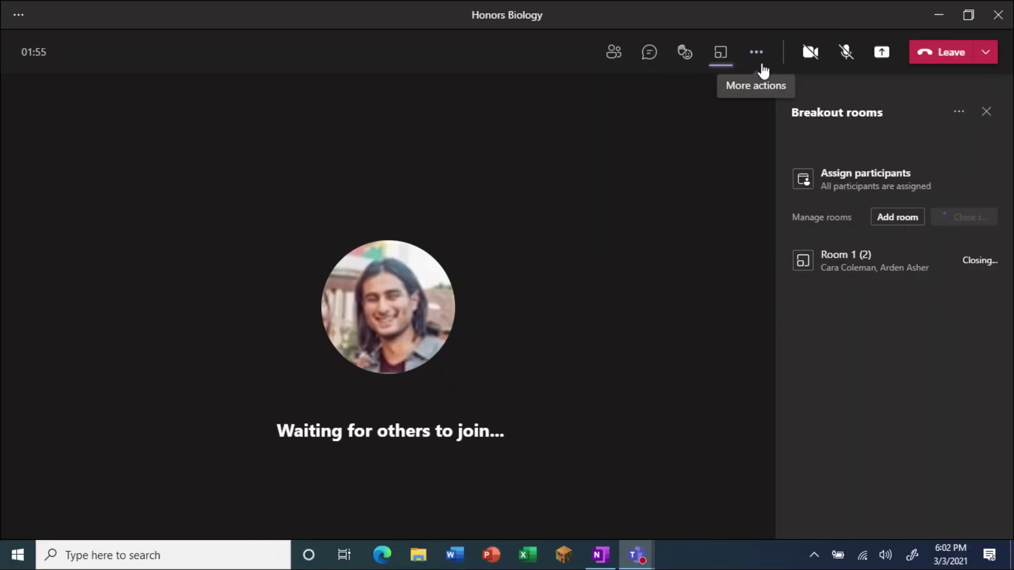
left_click(758, 61)
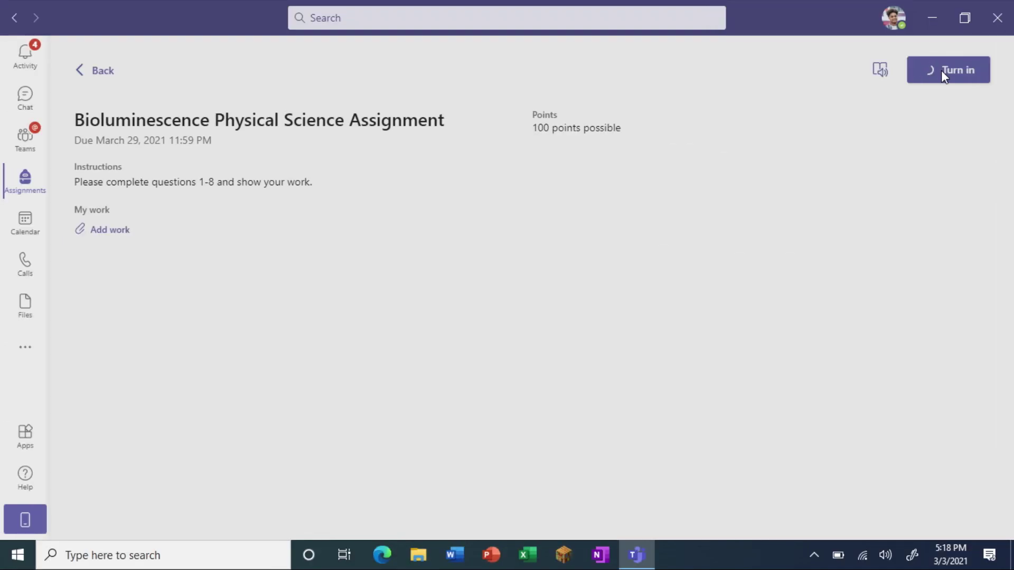
Turn in the Bioluminescence assignment and show the Honors Biology meeting's options
left_click(941, 70)
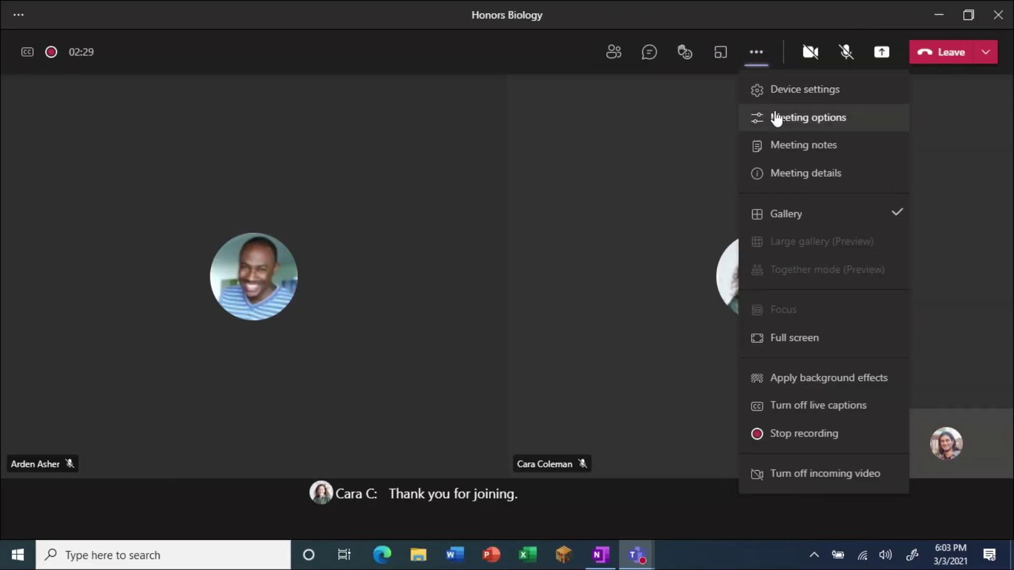
left_click(774, 115)
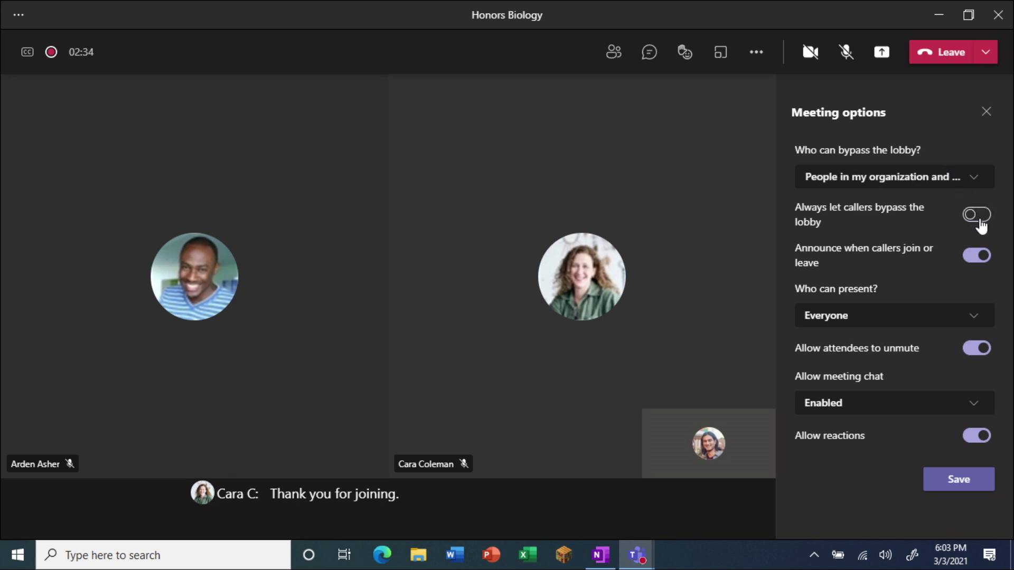
left_click(972, 321)
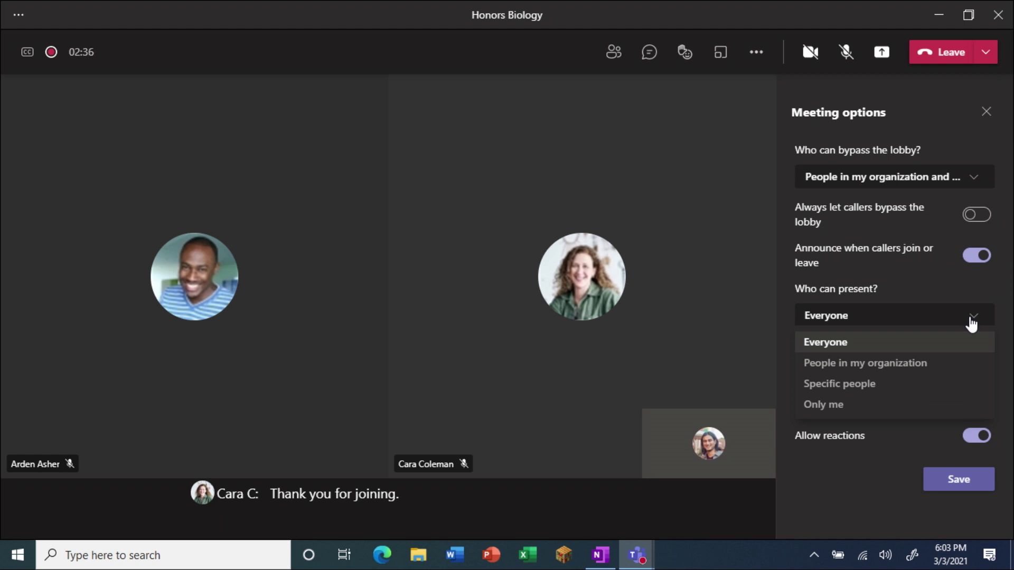
left_click(971, 323)
left_click(962, 406)
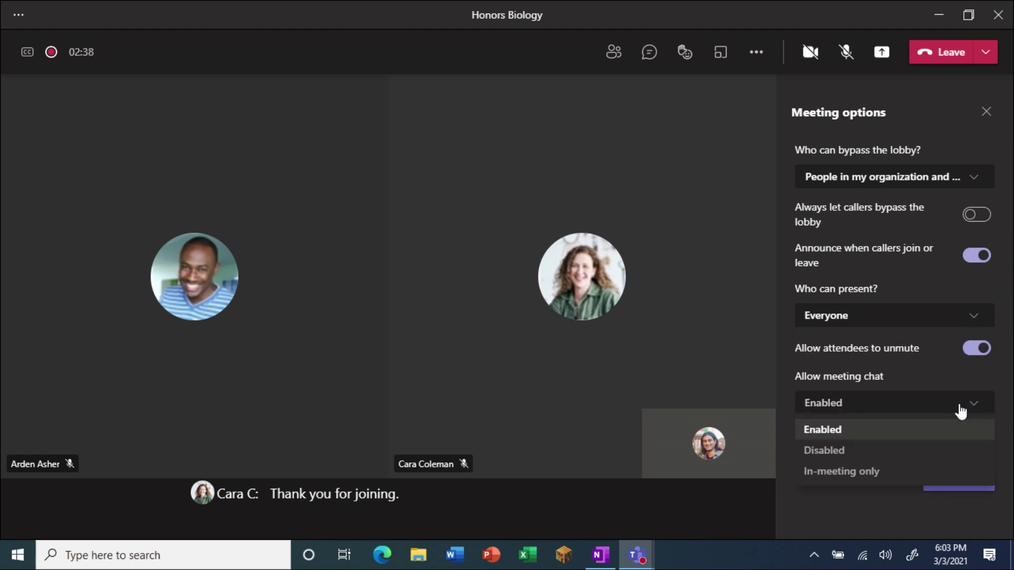